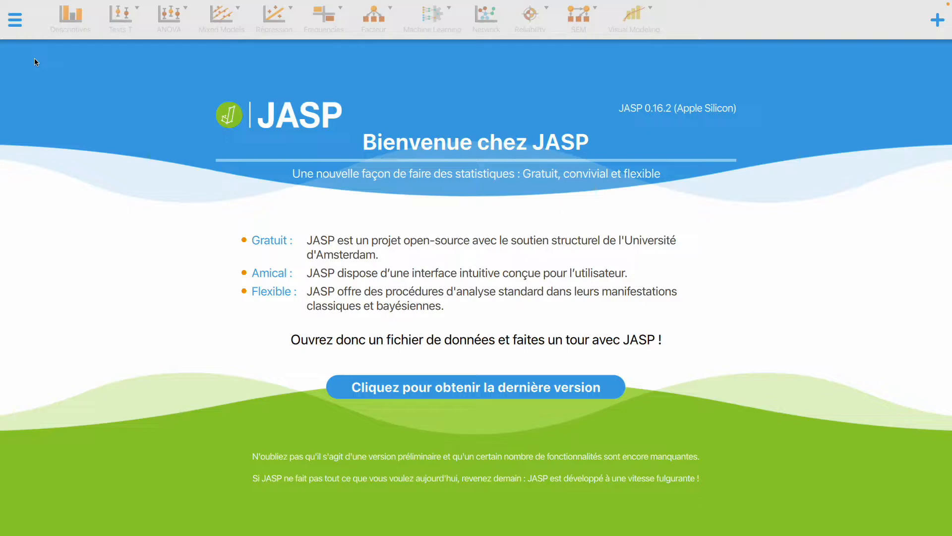
Open the recent data file Wilcoxons rank.csv
click(15, 19)
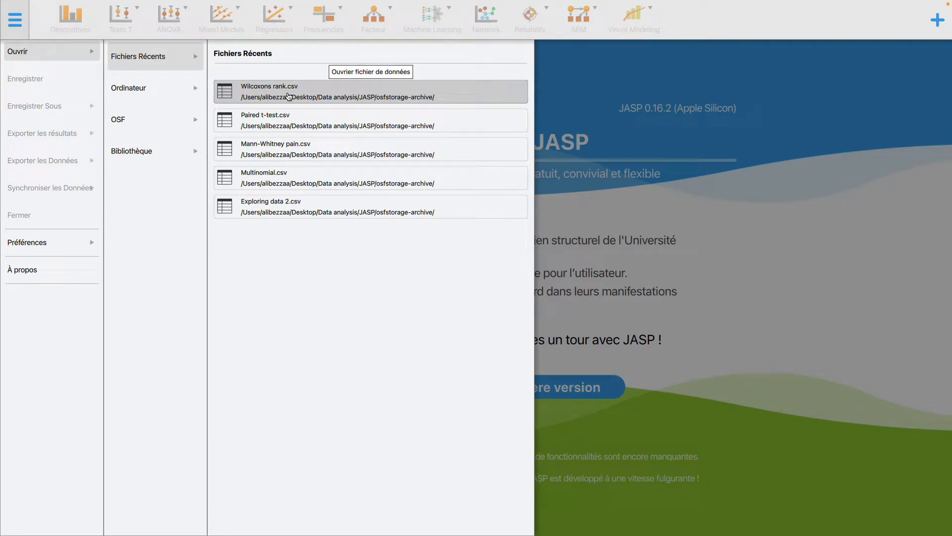
click(290, 96)
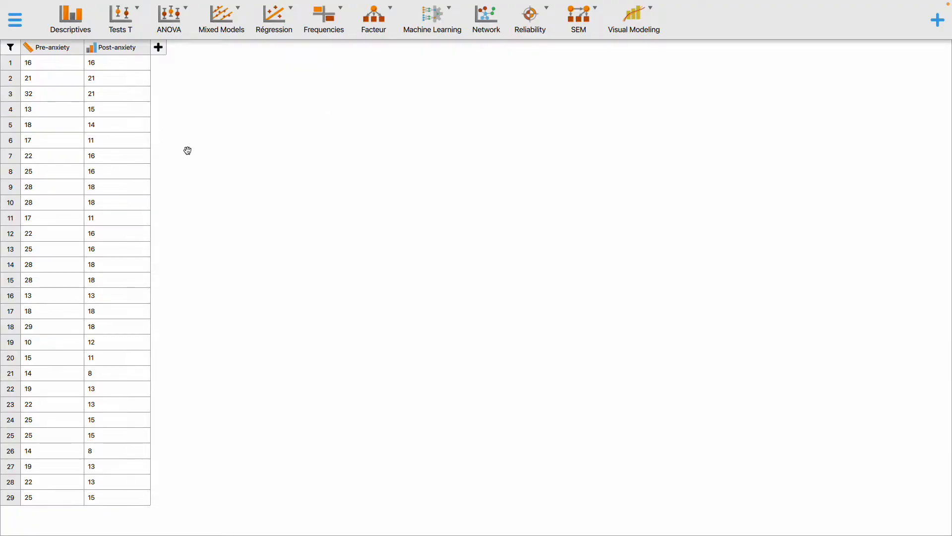
Create a classical paired-samples t-test with Pre-anxiety and Post-anxiety as the variable pair
click(136, 22)
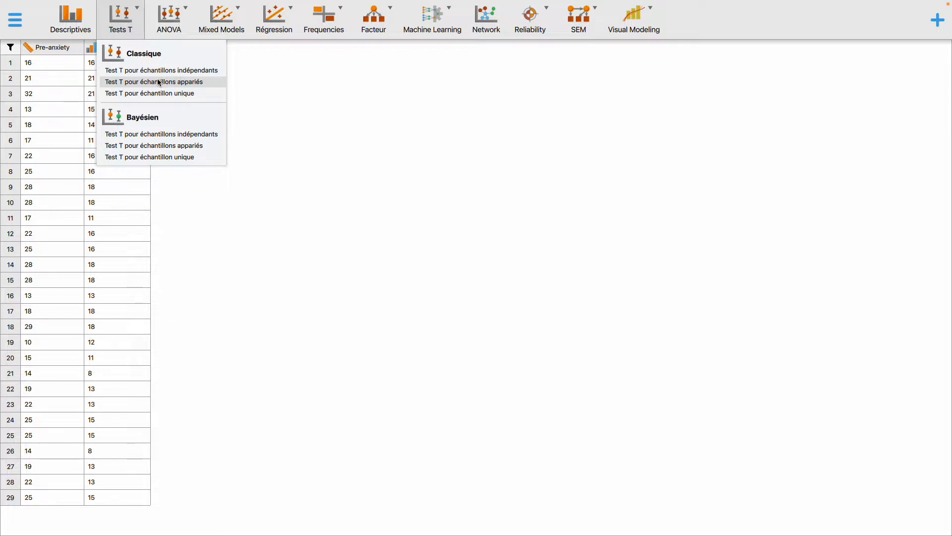
click(159, 82)
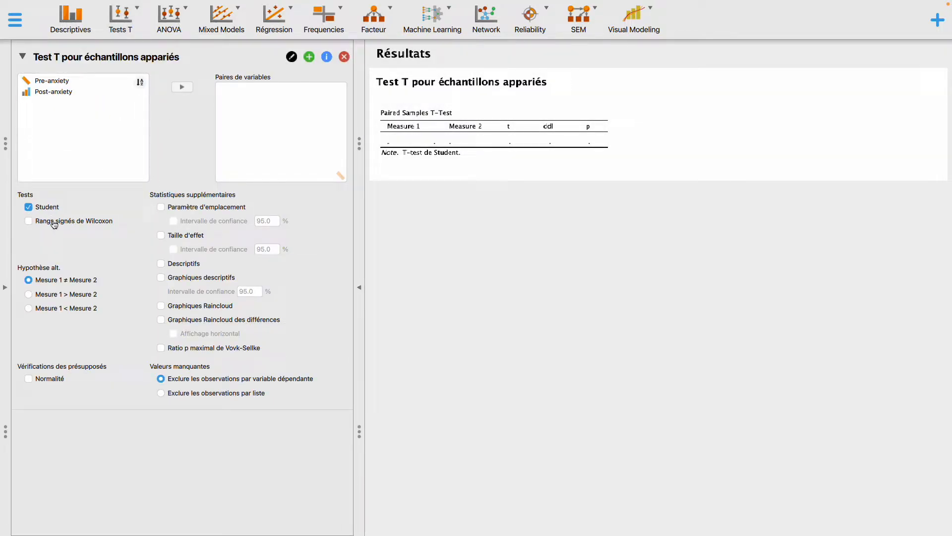
click(58, 83)
click(182, 87)
click(78, 93)
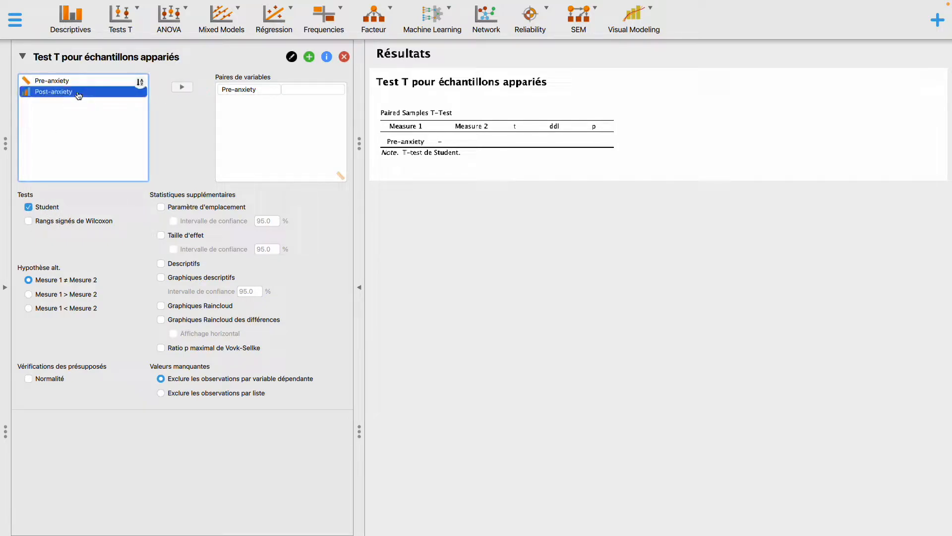
click(182, 86)
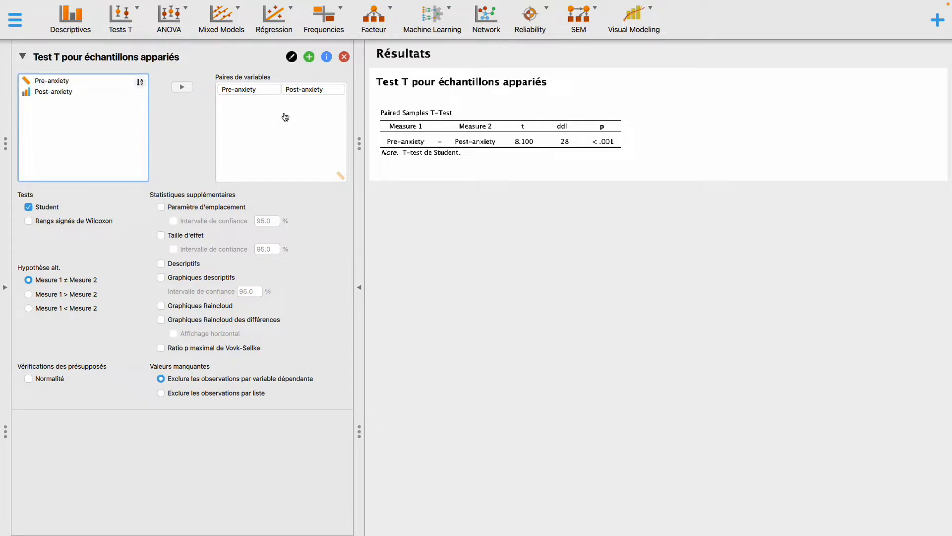
Replace the Student test with the Wilcoxon signed-rank test in the paired-samples analysis
click(28, 207)
click(29, 208)
click(28, 208)
click(29, 221)
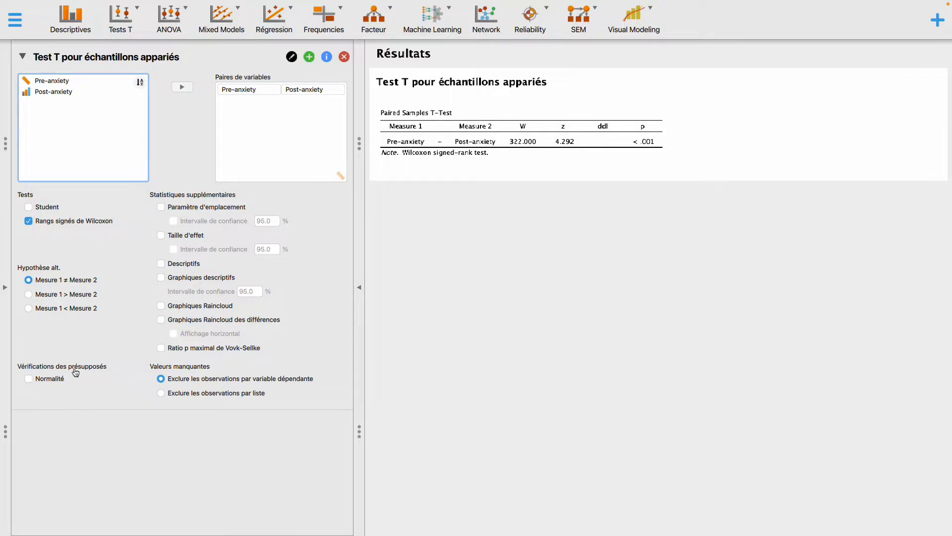
Add the location parameter, the effect size and raincloud plots to the Wilcoxon analysis
click(161, 208)
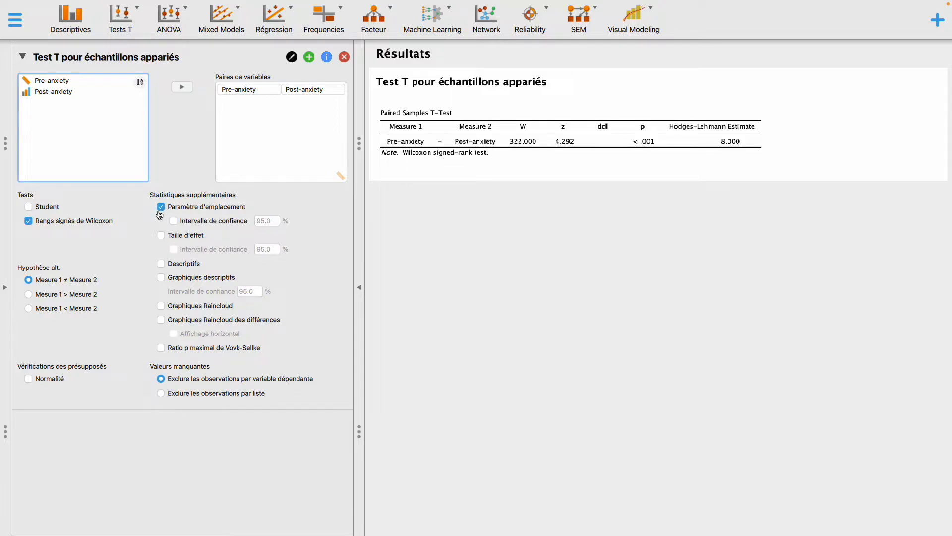
click(159, 212)
click(159, 213)
click(180, 239)
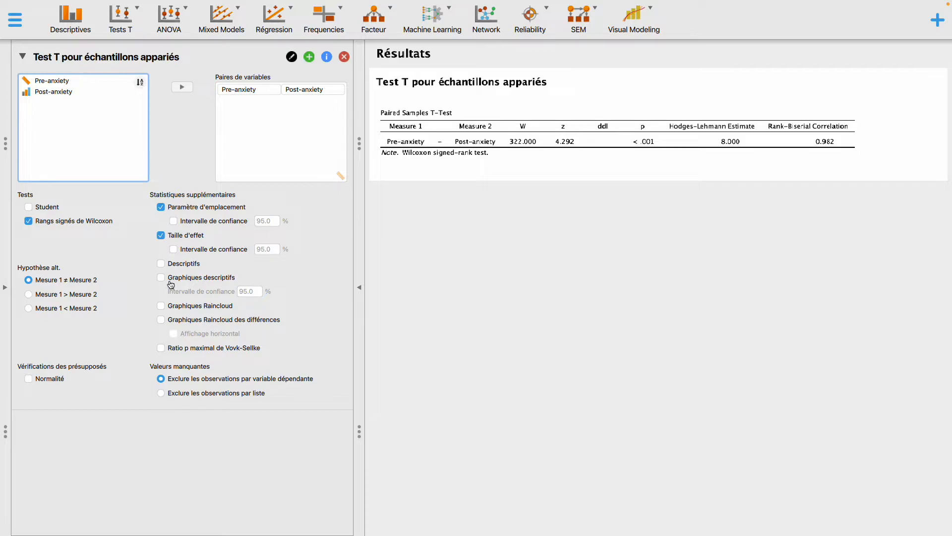
click(162, 306)
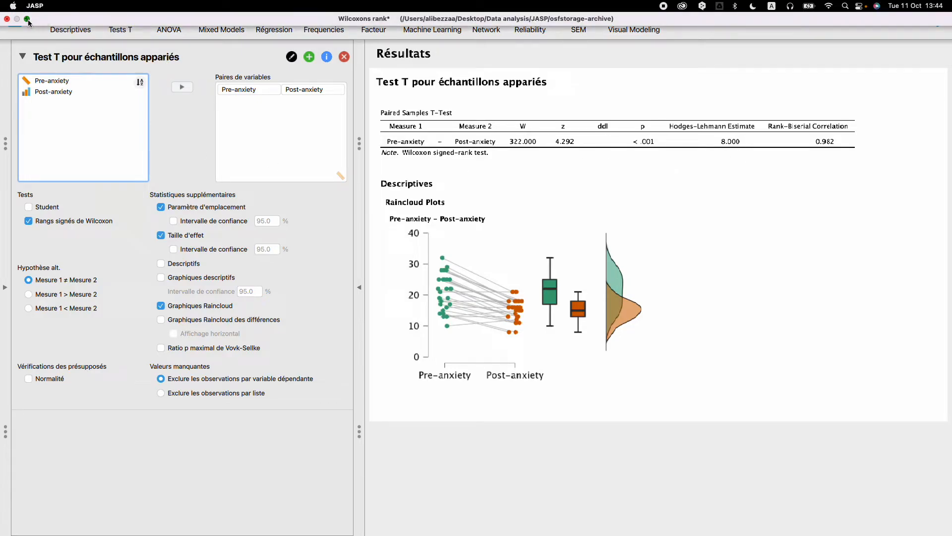
Tile the Word document Document1 side by side with the JASP window and collapse the analysis options to show the results
click(27, 19)
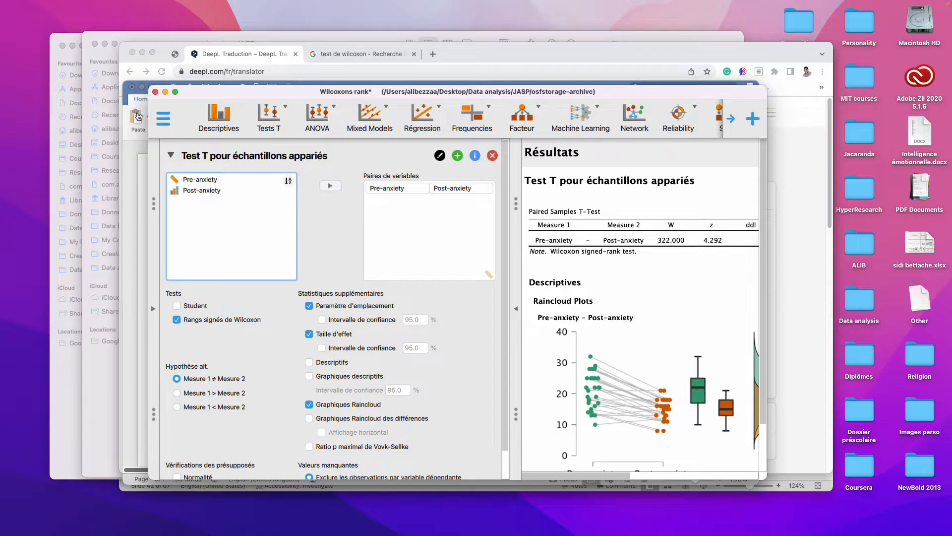
click(138, 116)
mouse_move(152, 87)
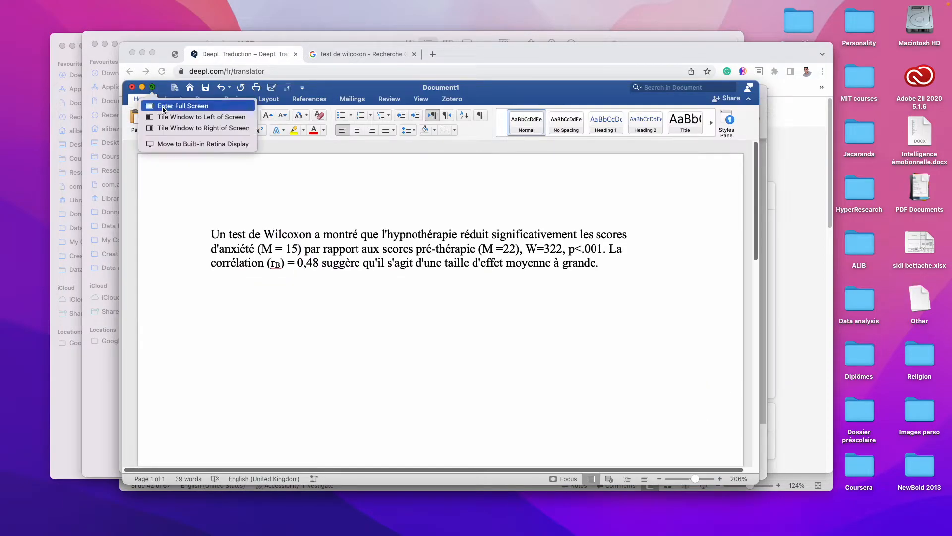
click(169, 117)
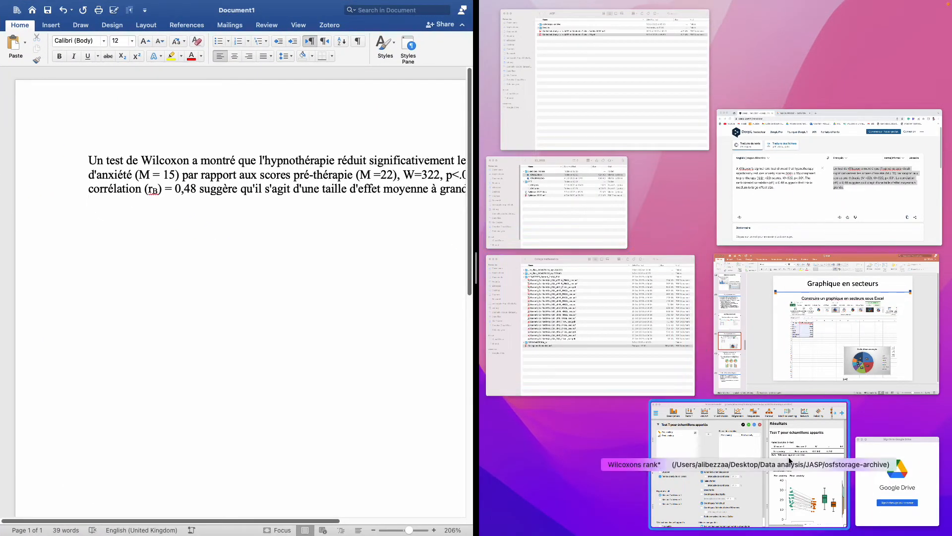
click(790, 460)
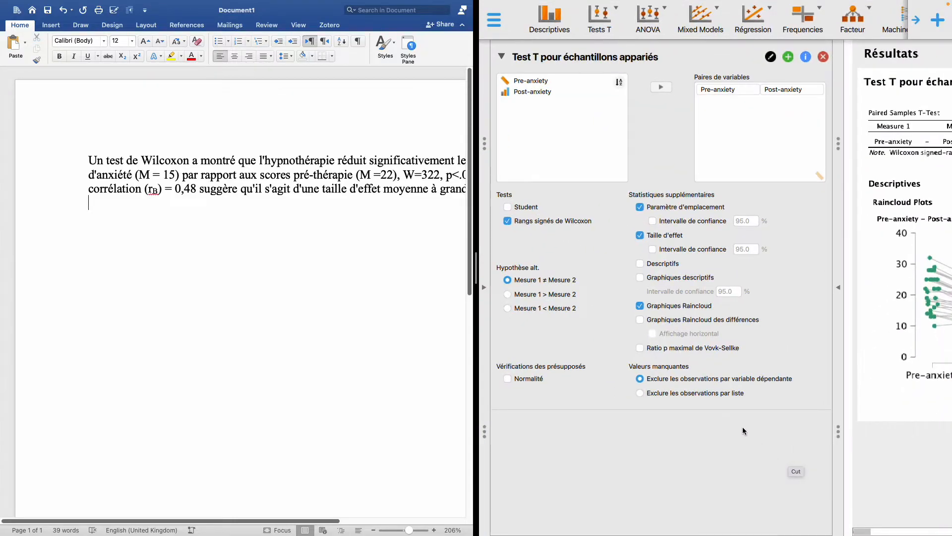
click(836, 290)
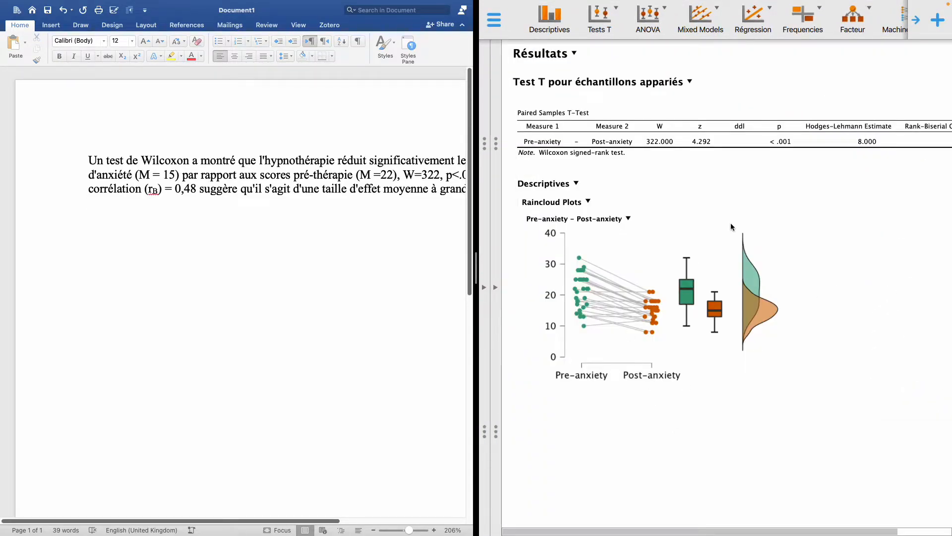
click(825, 360)
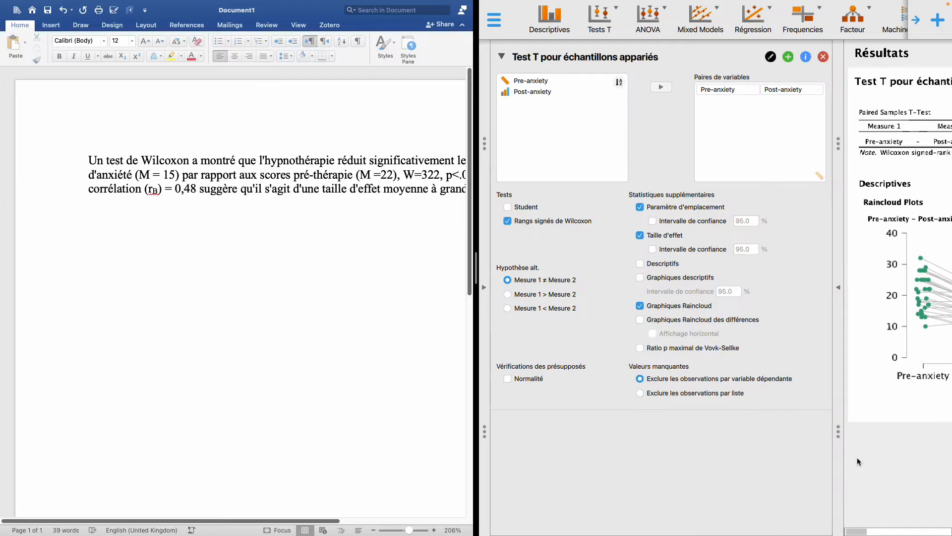
click(840, 330)
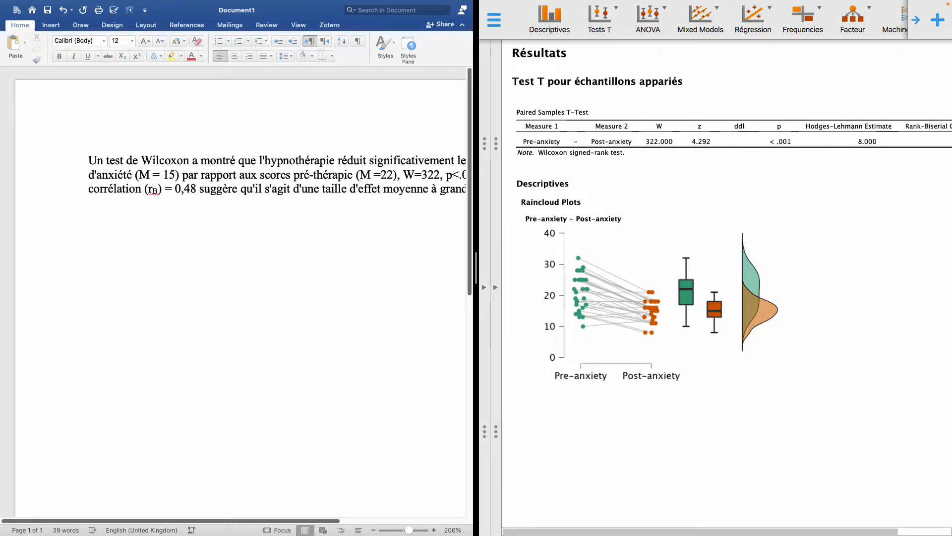
Reduce the Word document's zoom to 160% and place the cursor at the first M value in the paragraph
click(373, 530)
click(373, 531)
click(373, 530)
click(374, 530)
click(373, 530)
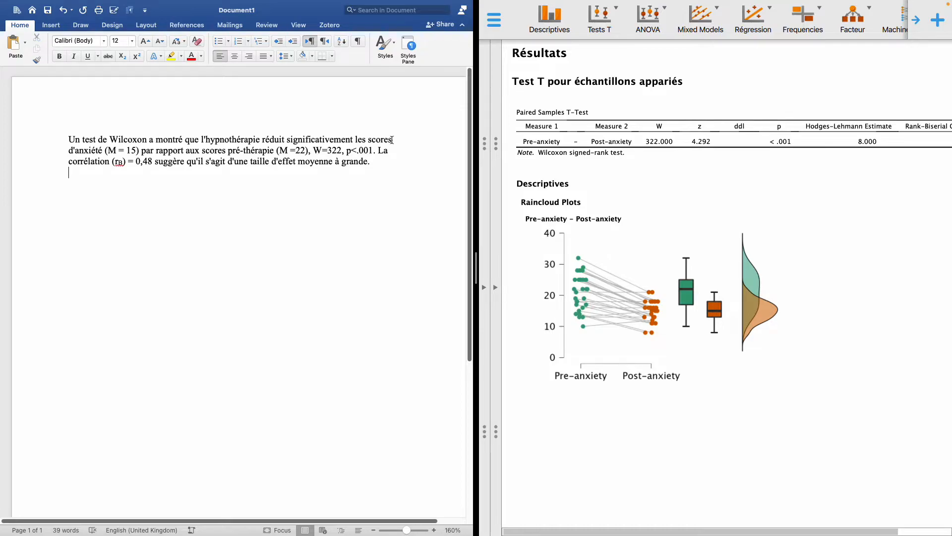
drag(109, 150, 122, 151)
click(122, 151)
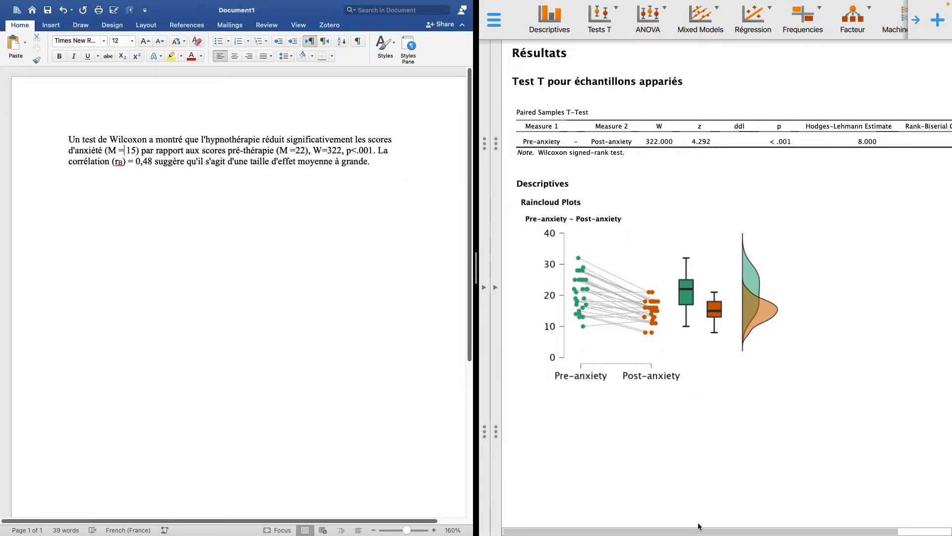
Create a descriptive statistics analysis in JASP for Pre-anxiety and Post-anxiety, with the median included
drag(700, 531, 655, 531)
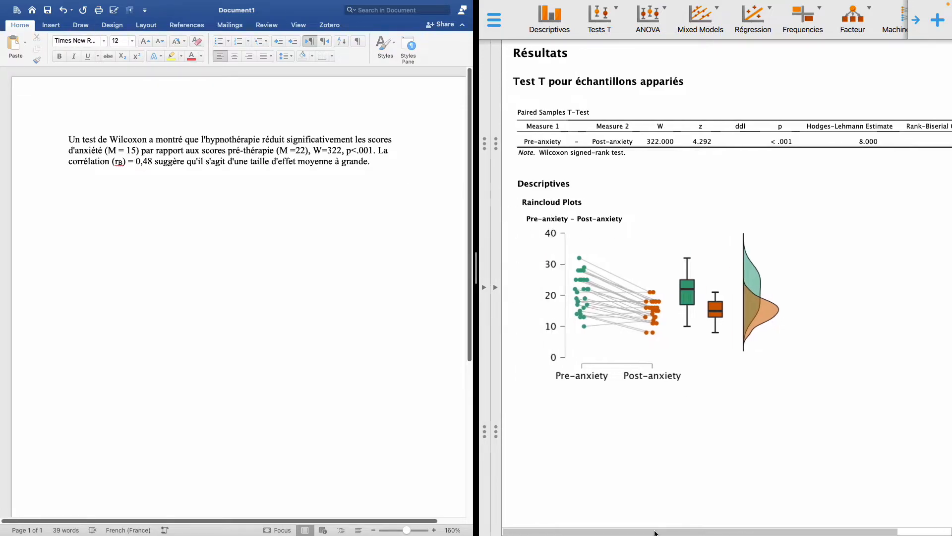
click(552, 29)
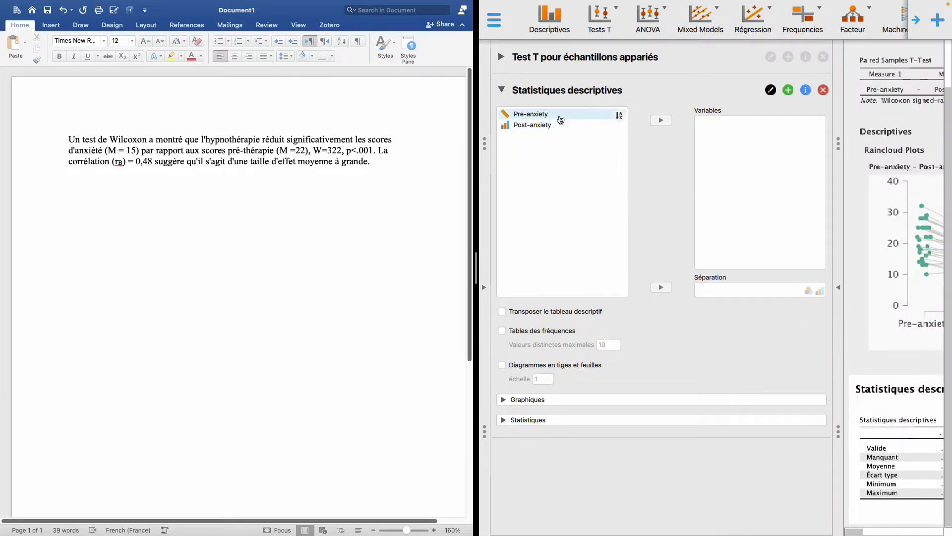
click(560, 119)
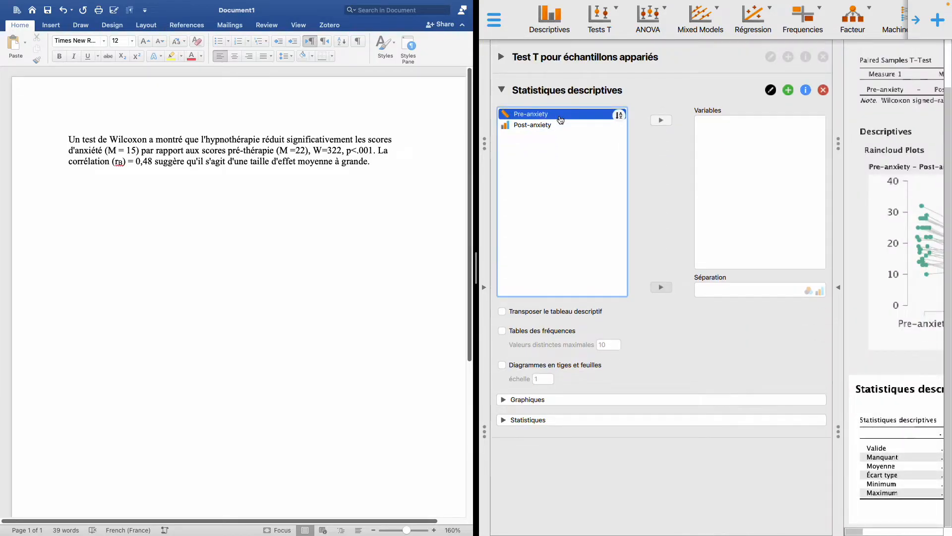
click(657, 123)
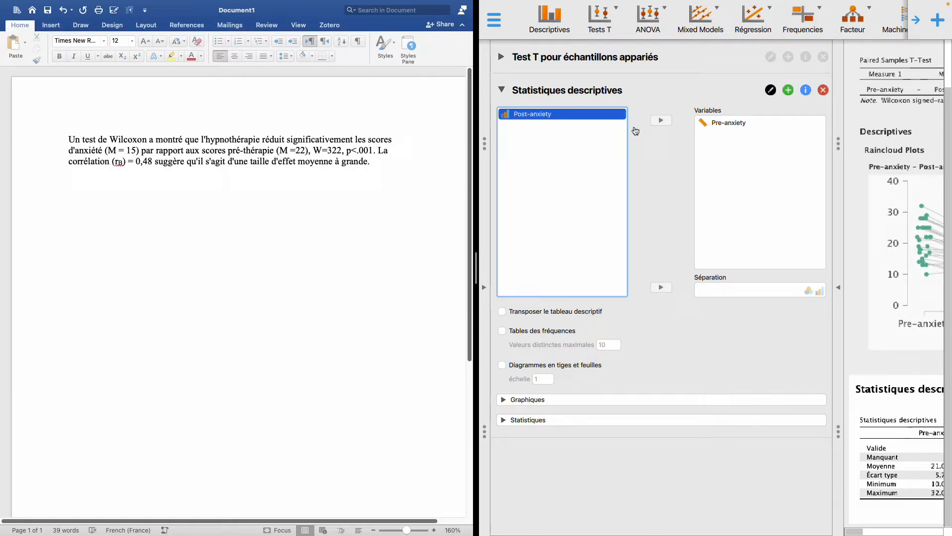
click(661, 122)
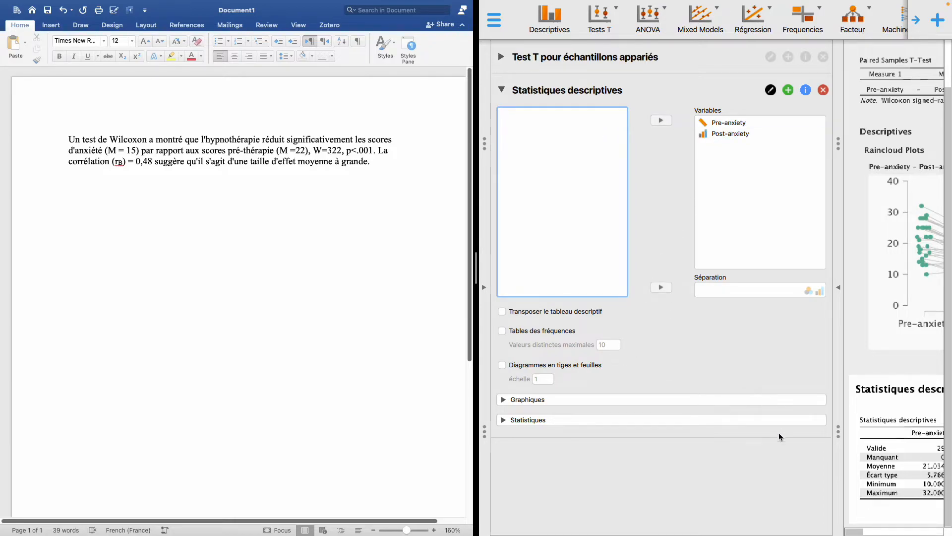
click(504, 420)
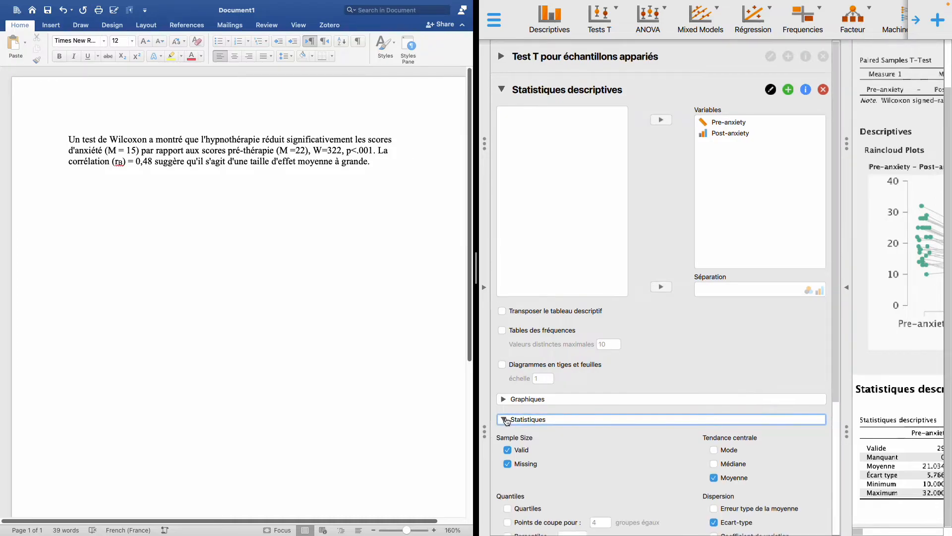
click(714, 431)
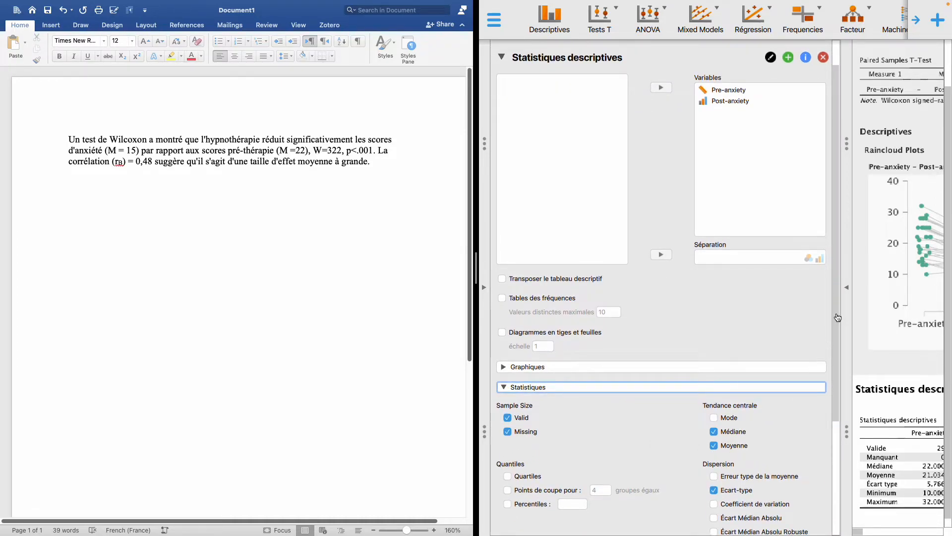
Compare the medians, W, p and rank-biserial correlation in the results with the values written in the Word paragraph
click(848, 292)
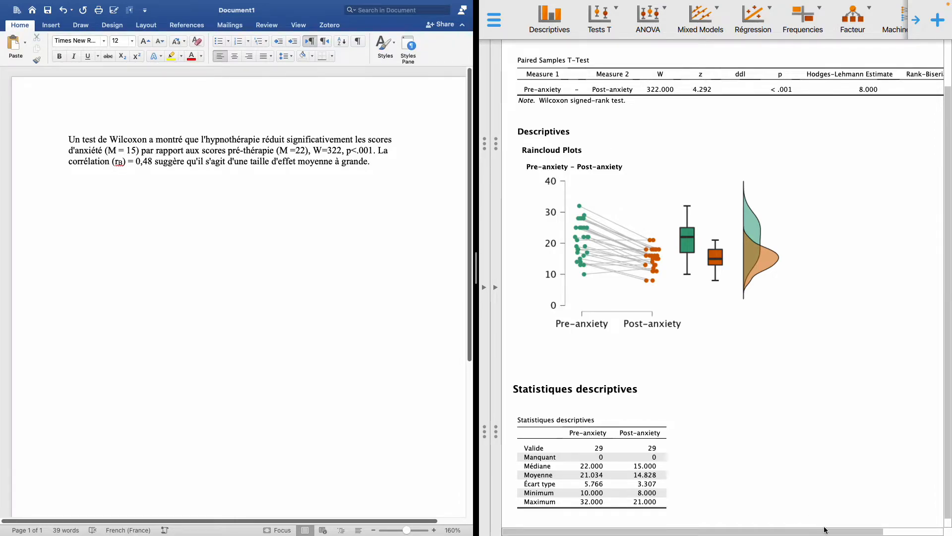
scroll(857, 528, right, 3)
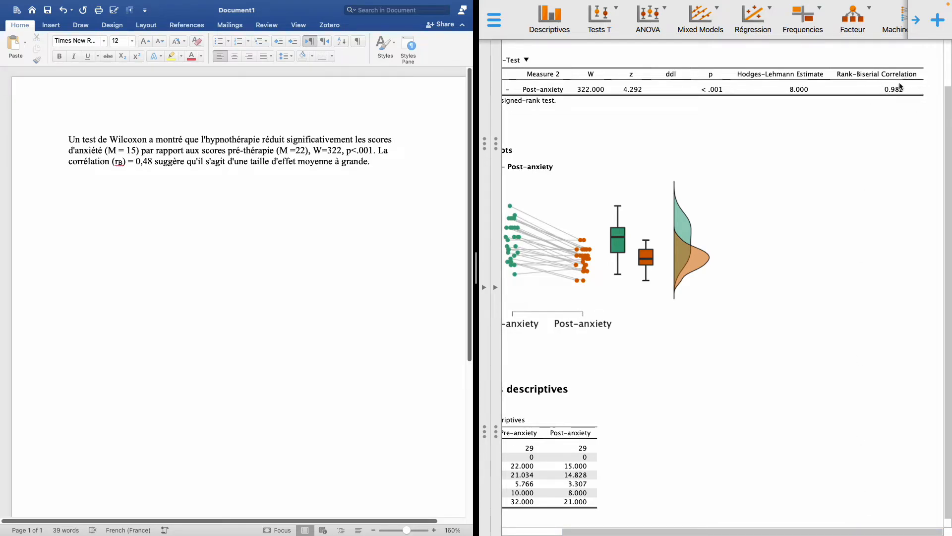
drag(708, 531, 644, 532)
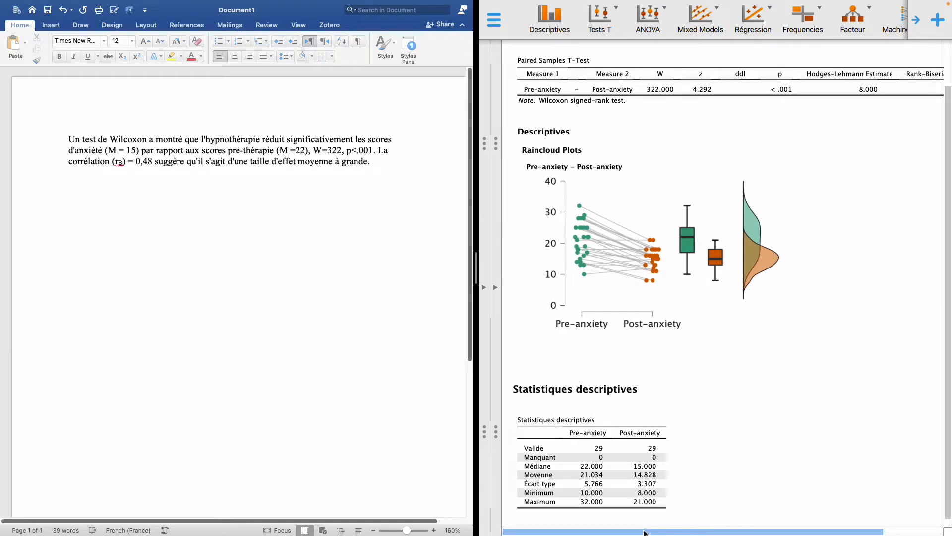
click(657, 528)
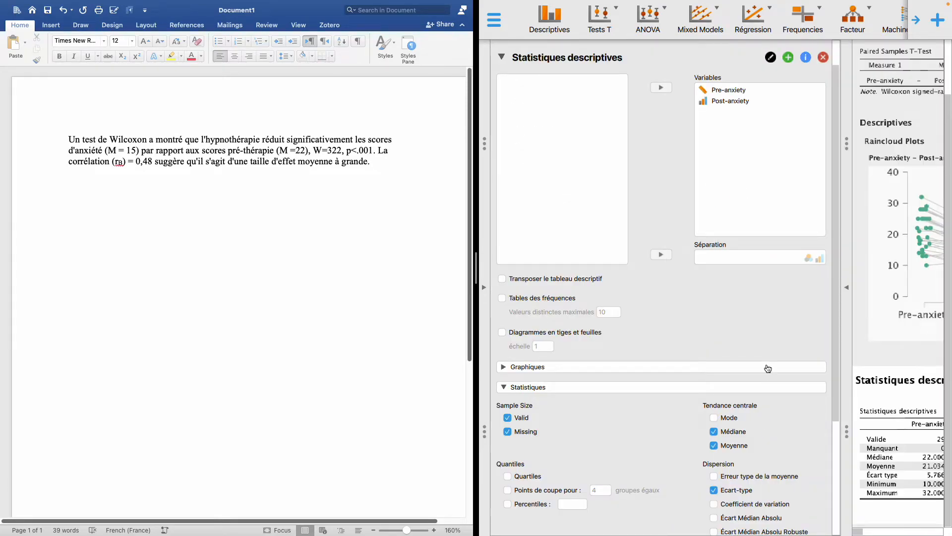
click(843, 289)
drag(708, 530, 686, 524)
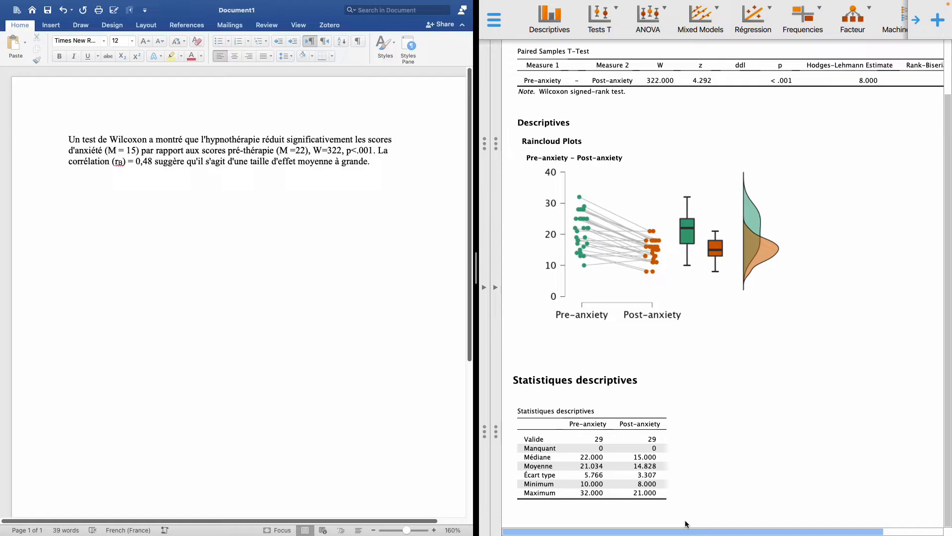
click(151, 160)
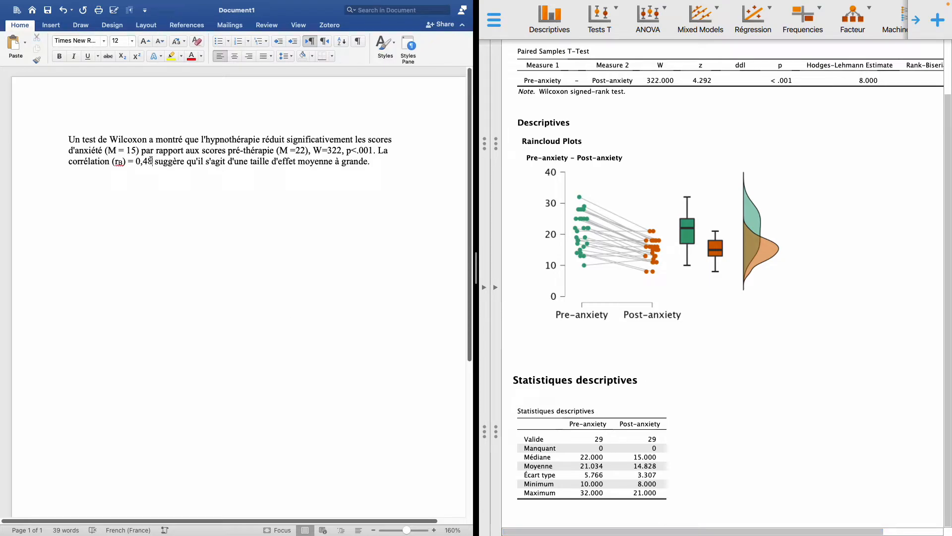
drag(716, 530, 844, 167)
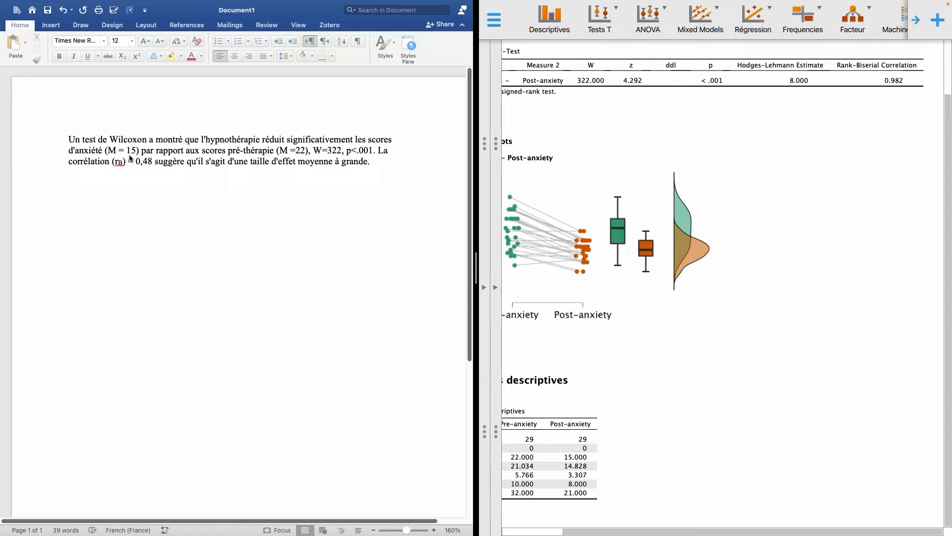
click(296, 150)
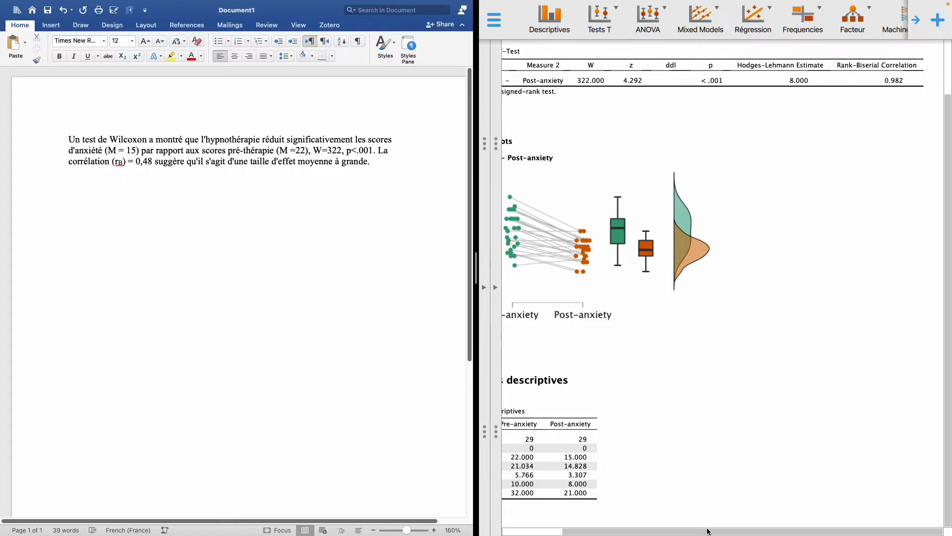
drag(707, 529, 614, 529)
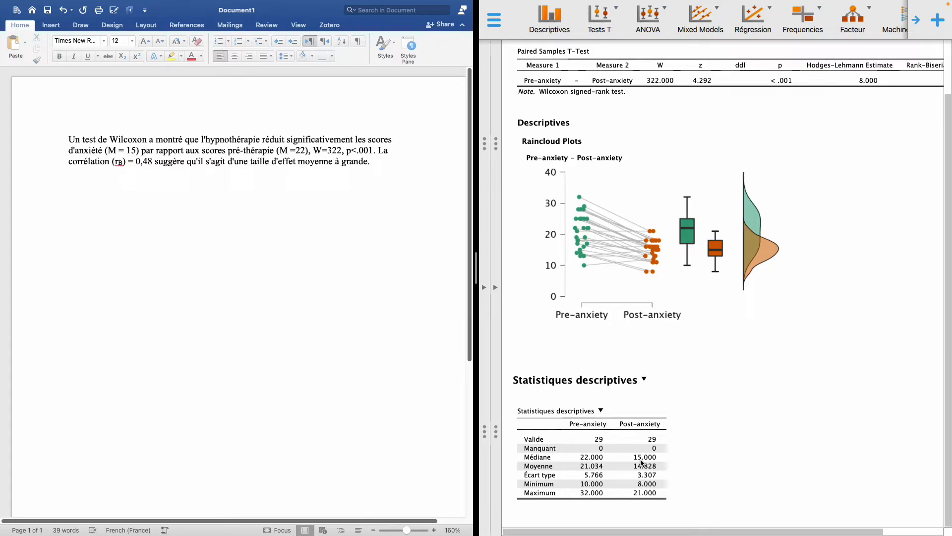
scroll(842, 148, right, 2)
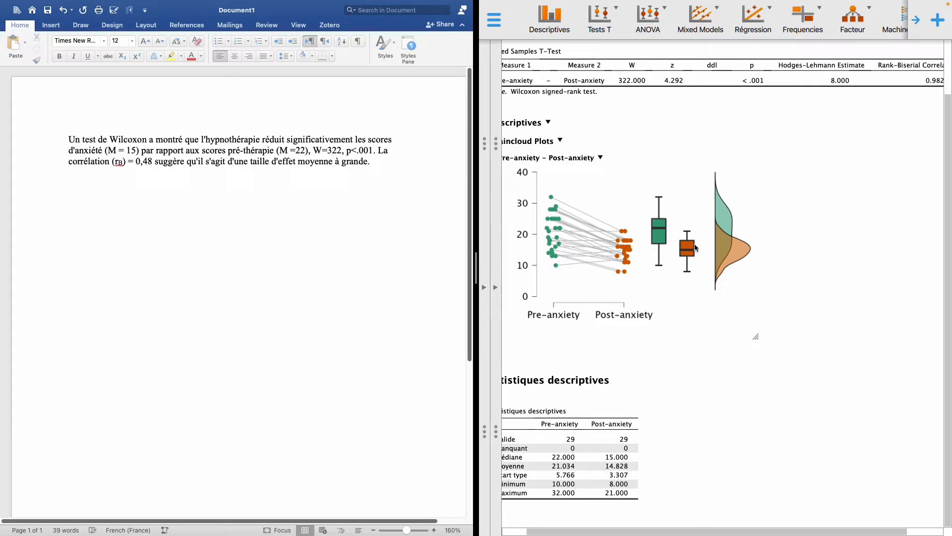
click(601, 158)
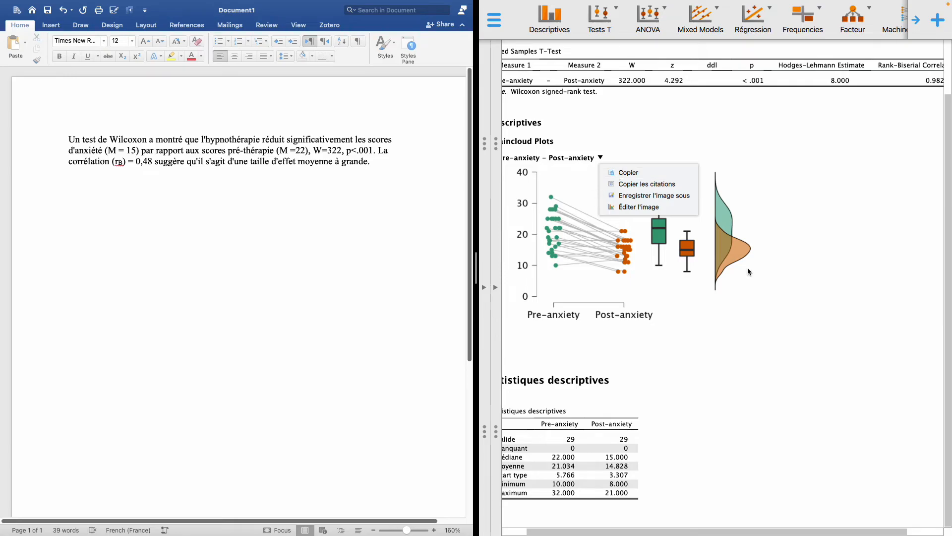
click(803, 376)
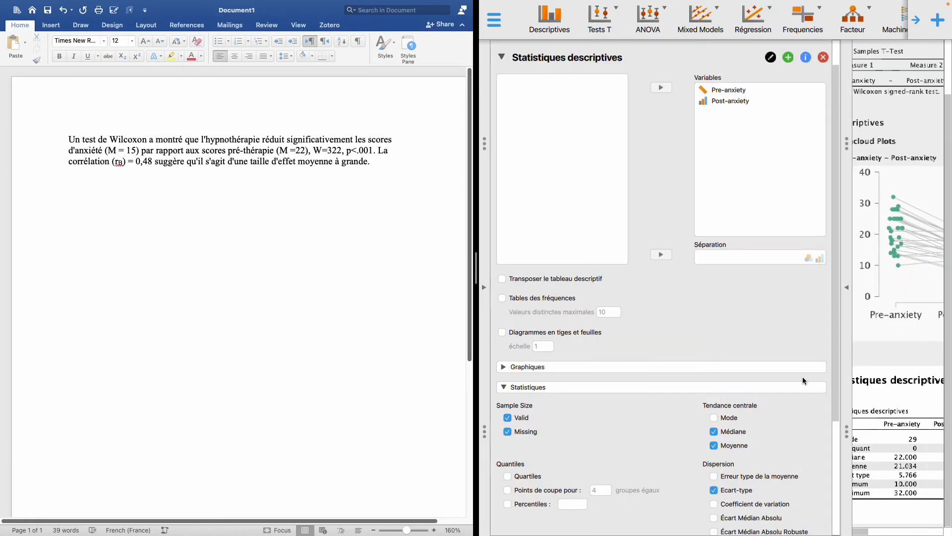
click(848, 287)
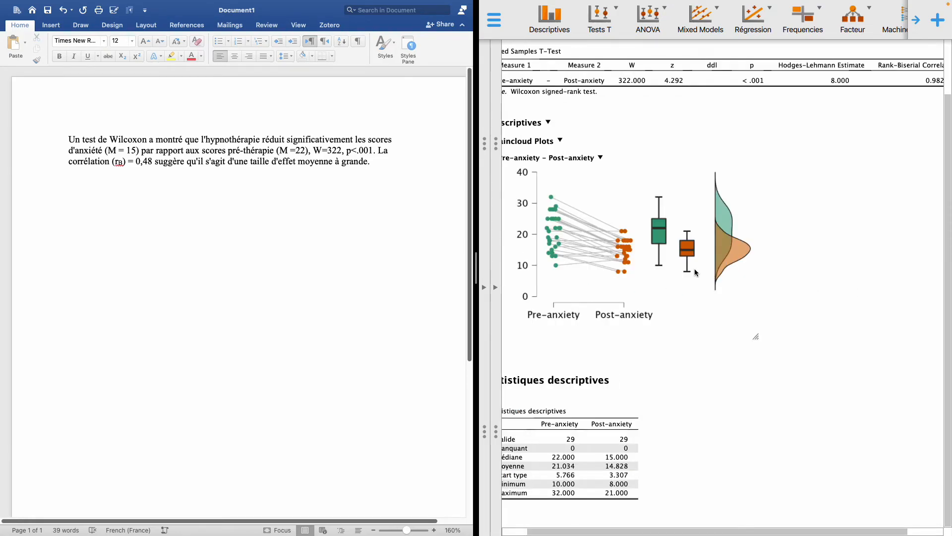